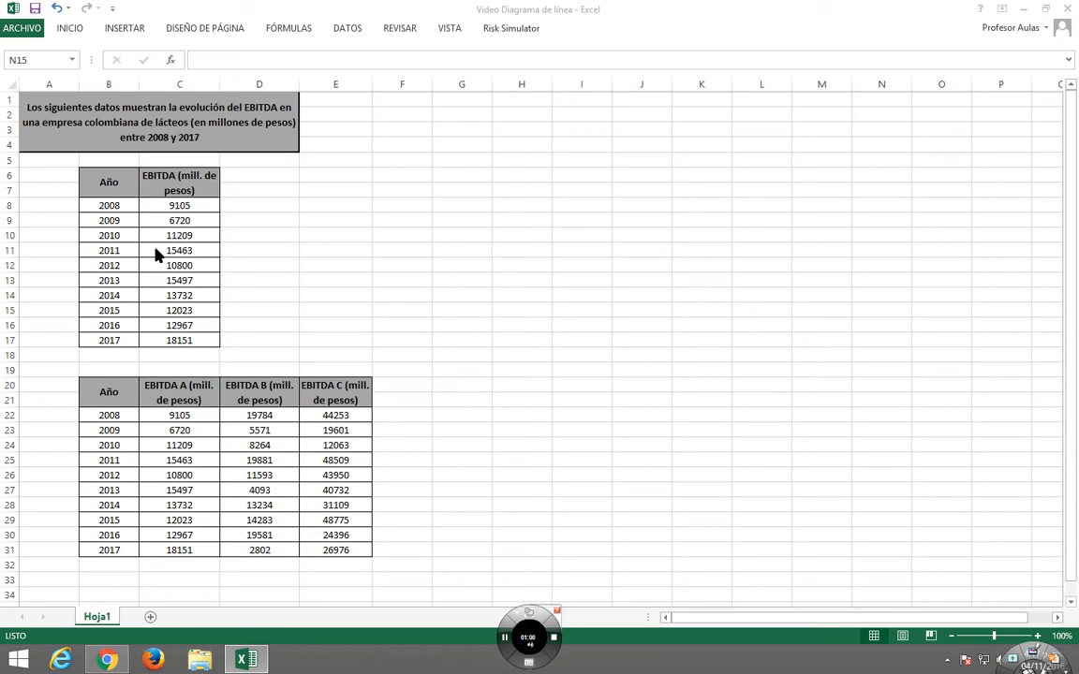
Insert a 2D line chart with markers from the EBITDA values in C8:C17 and place it beside the upper table.
left_click_drag(198, 207, 194, 342)
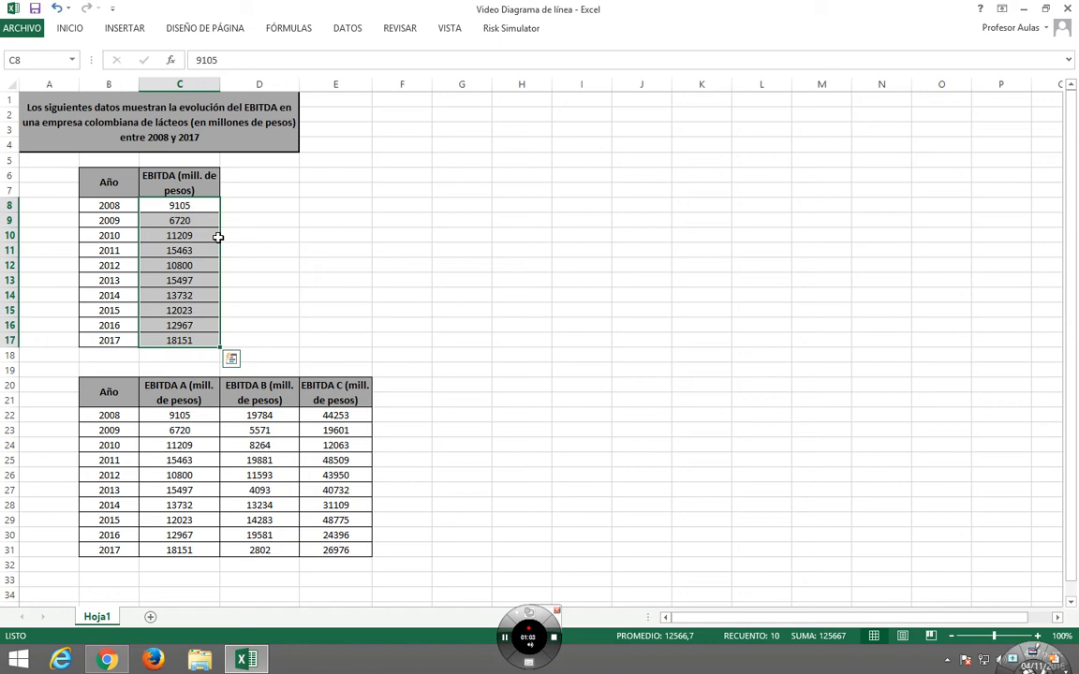
left_click(123, 29)
left_click(418, 67)
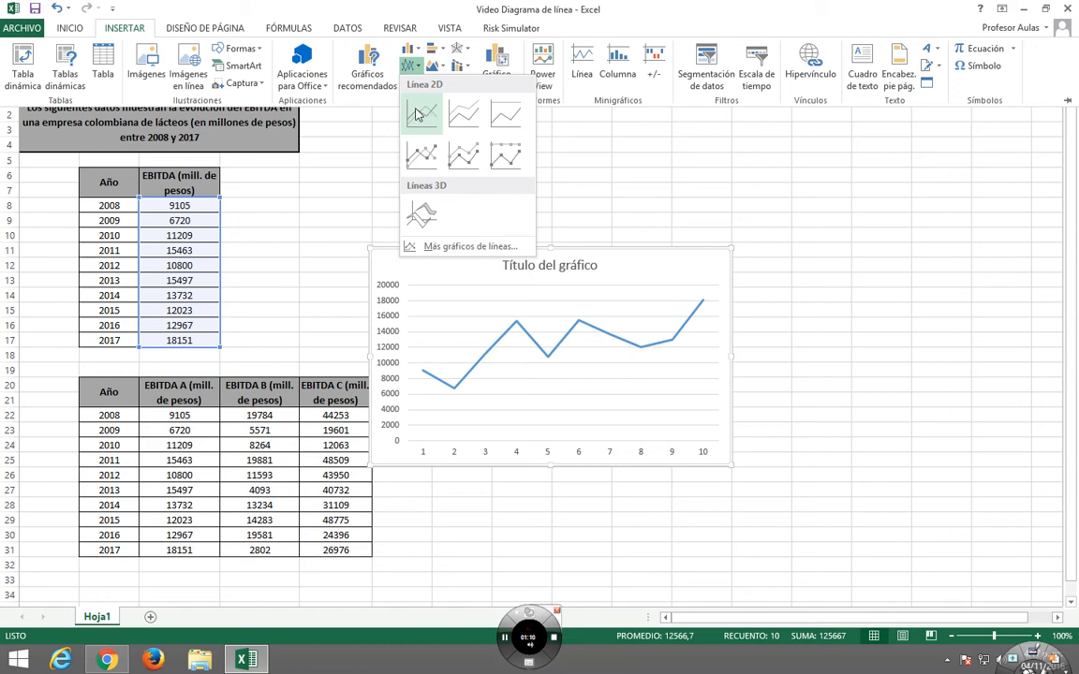
left_click(430, 157)
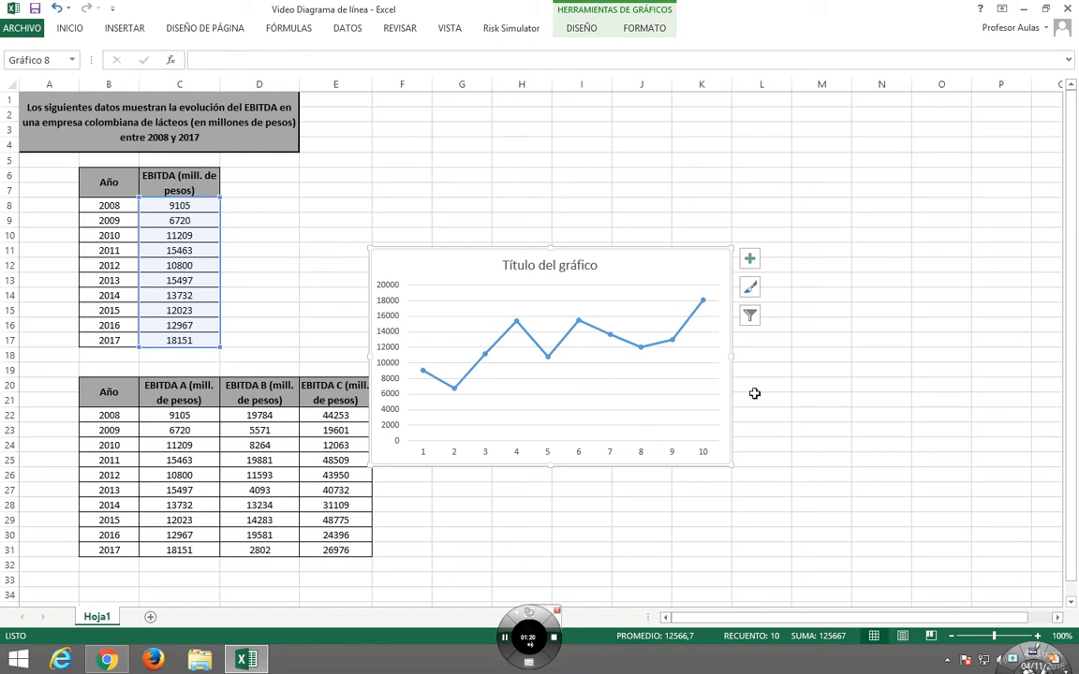
left_click_drag(718, 270, 784, 164)
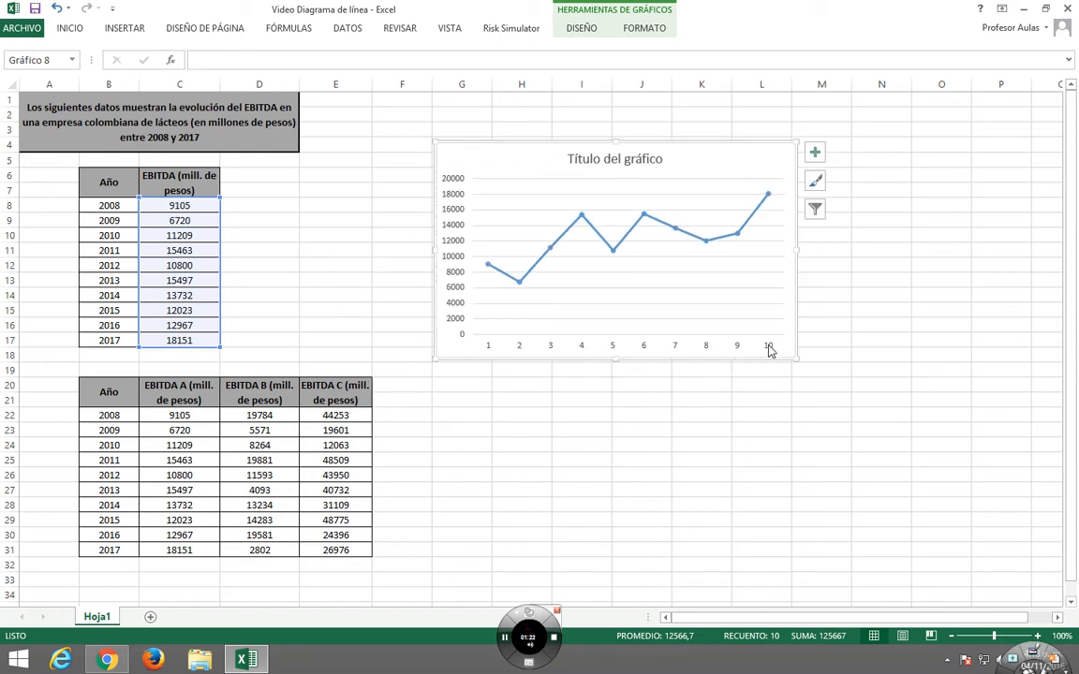
Set the chart's horizontal axis labels to the years in B8:B17.
right_click(677, 353)
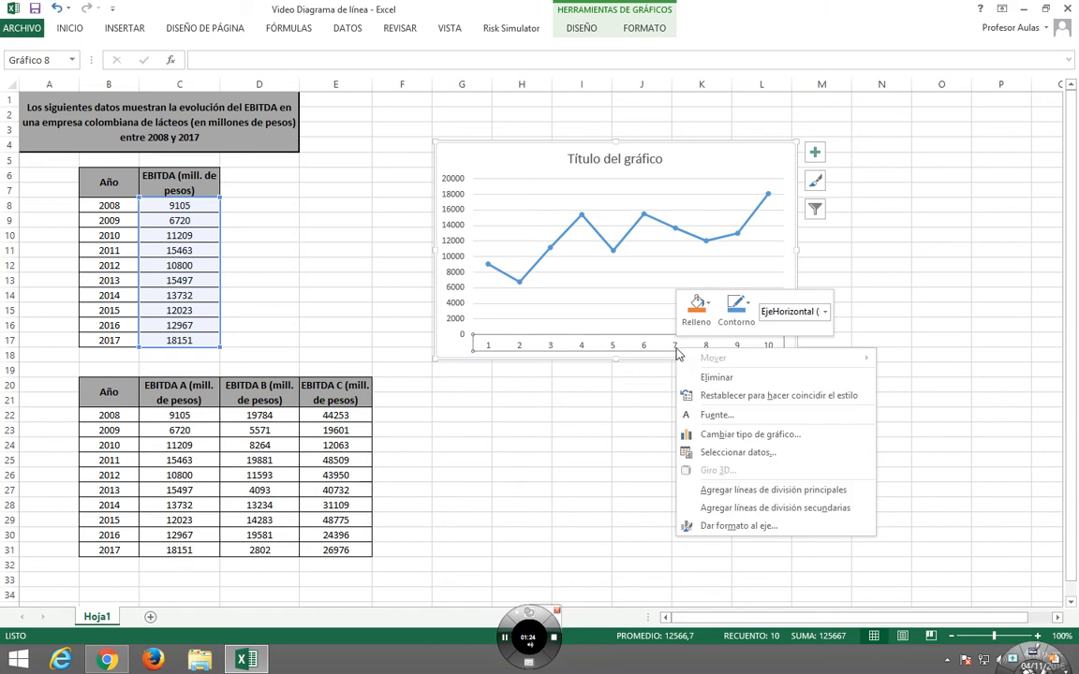
left_click(750, 451)
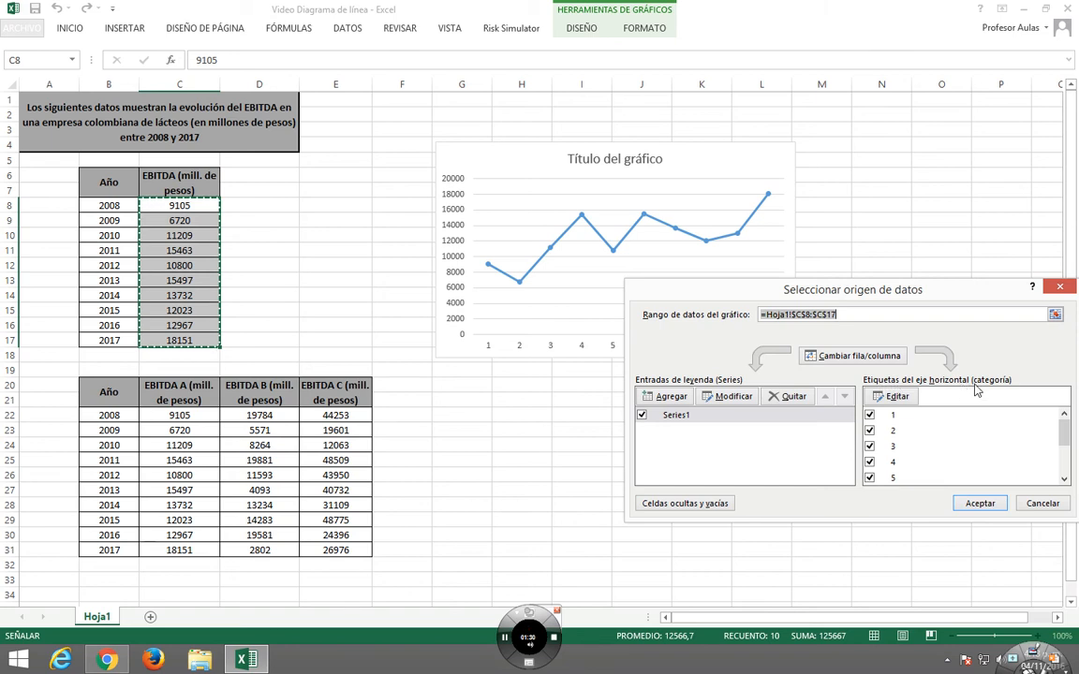
left_click(886, 396)
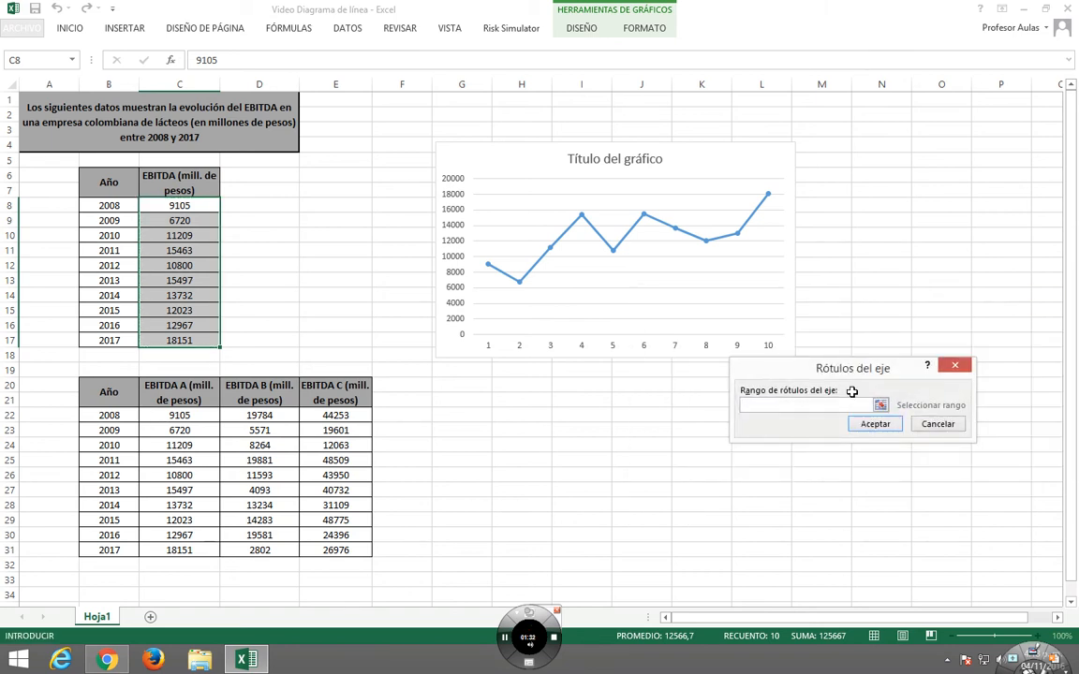
left_click_drag(105, 205, 108, 340)
left_click(881, 433)
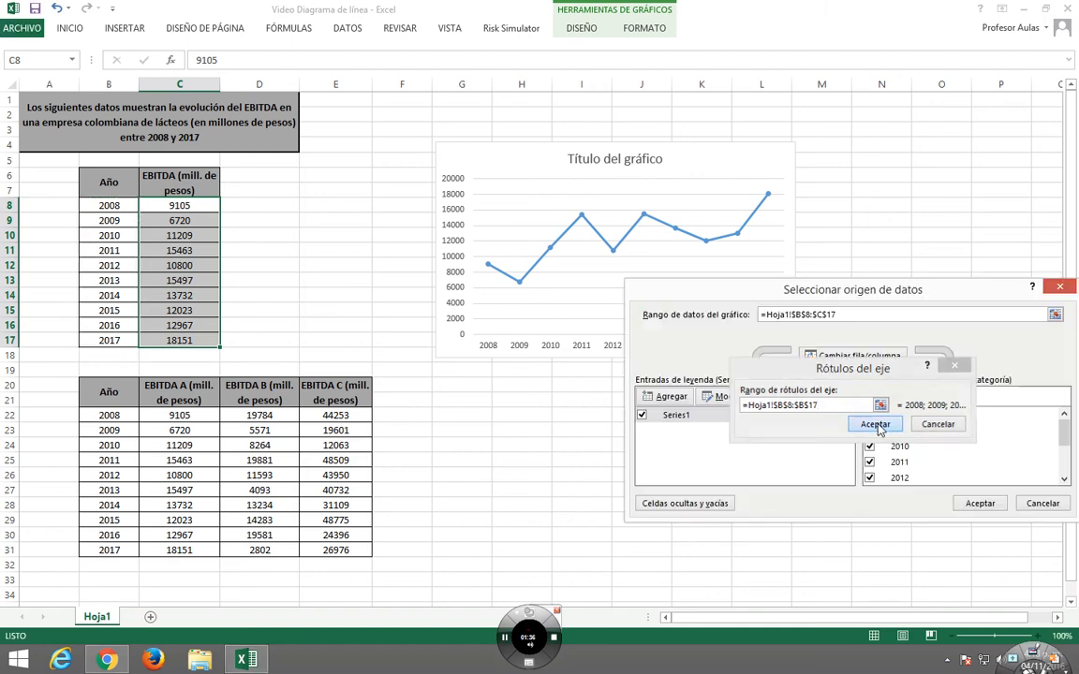
left_click(978, 504)
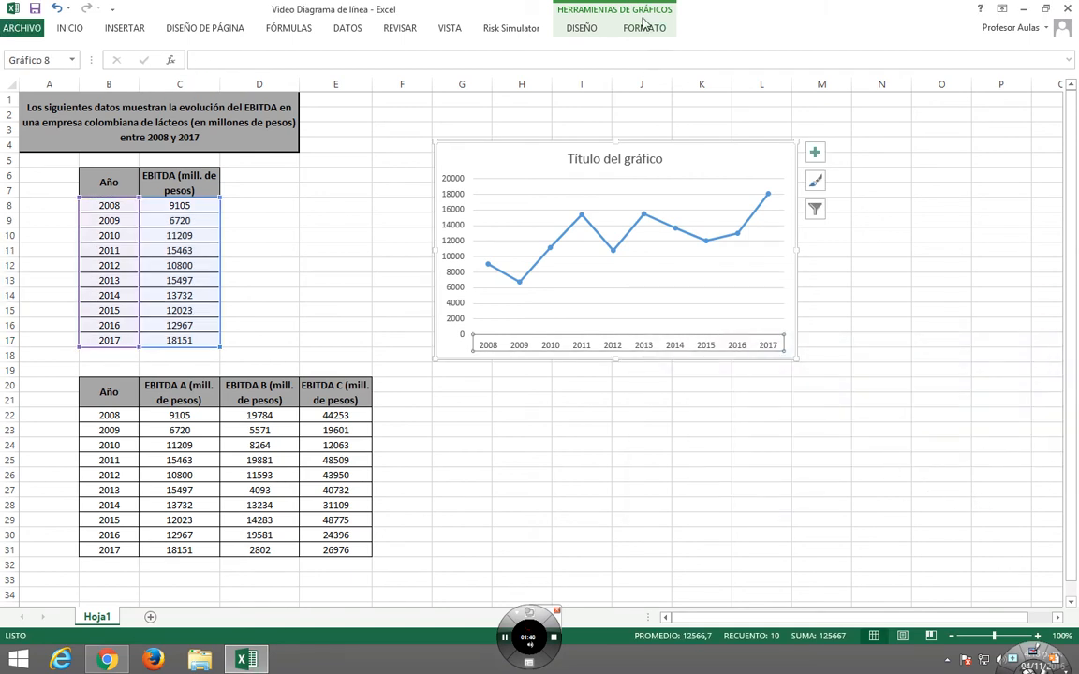
Apply the quick layout with a chart title, a vertical axis title and a legend beside the plot.
left_click(581, 28)
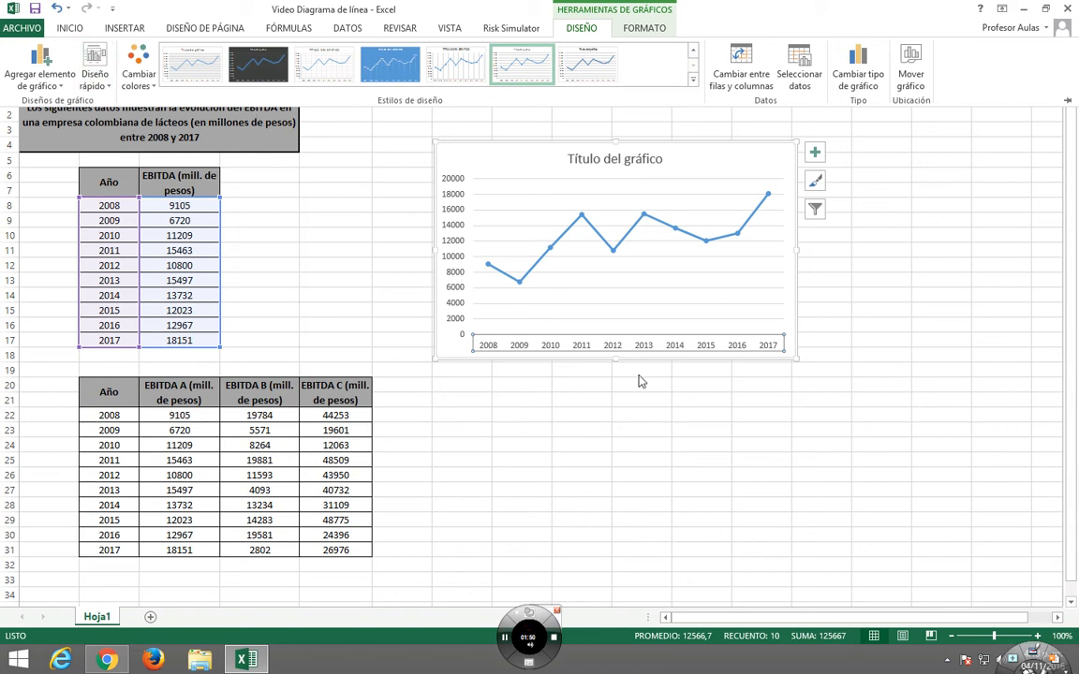
left_click(109, 87)
left_click(97, 110)
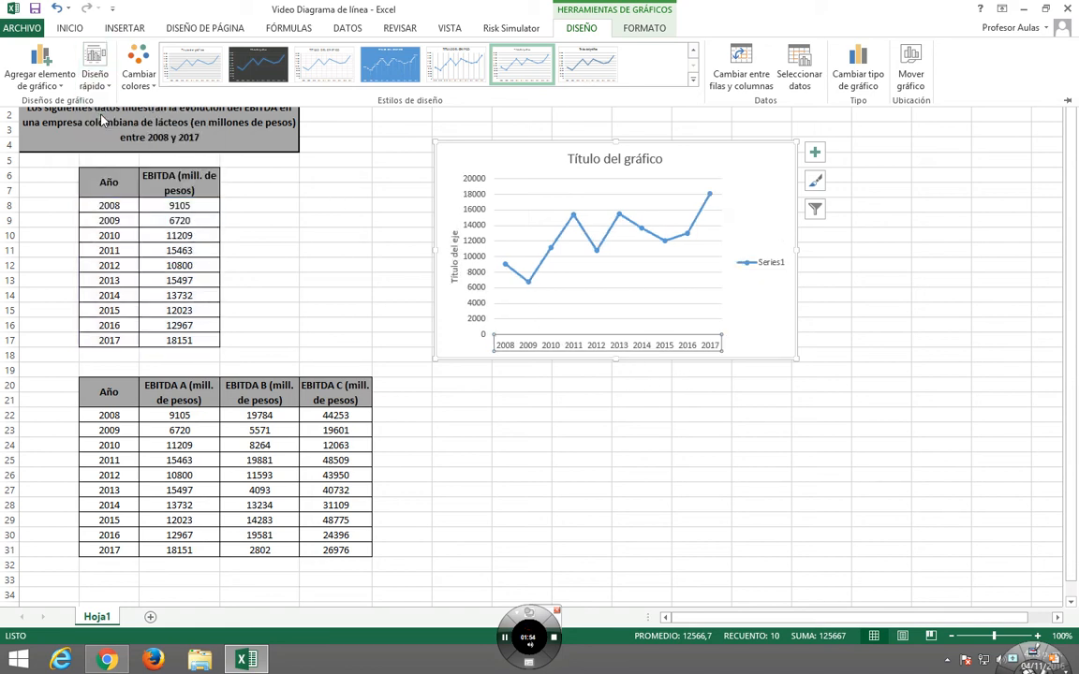
Set both the chart title and the vertical axis title to "EBITDA (mill. de pesos)".
left_click(606, 160)
type("EBITDA (mill. de pesos)")
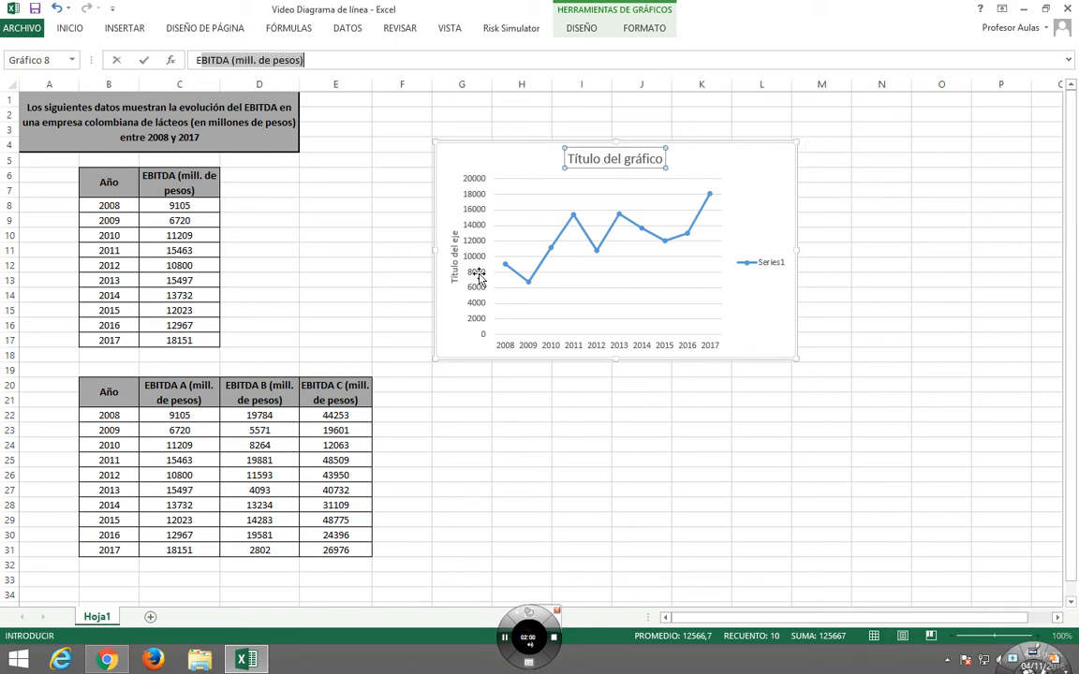
left_click(455, 255)
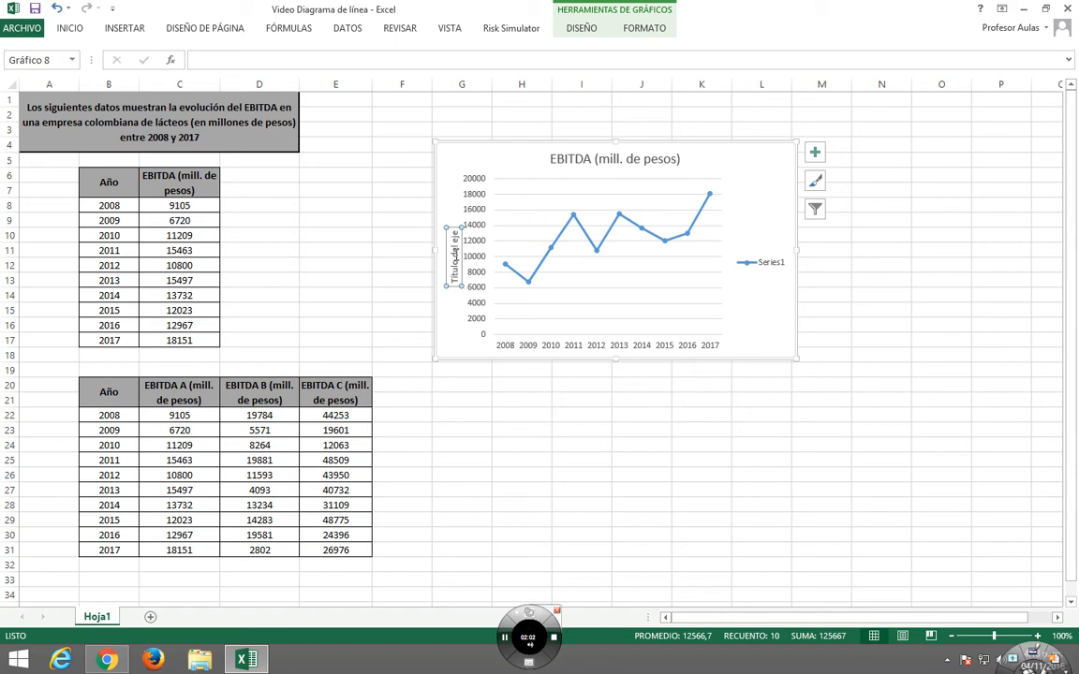
type("EBITDA (mill. de pesos)")
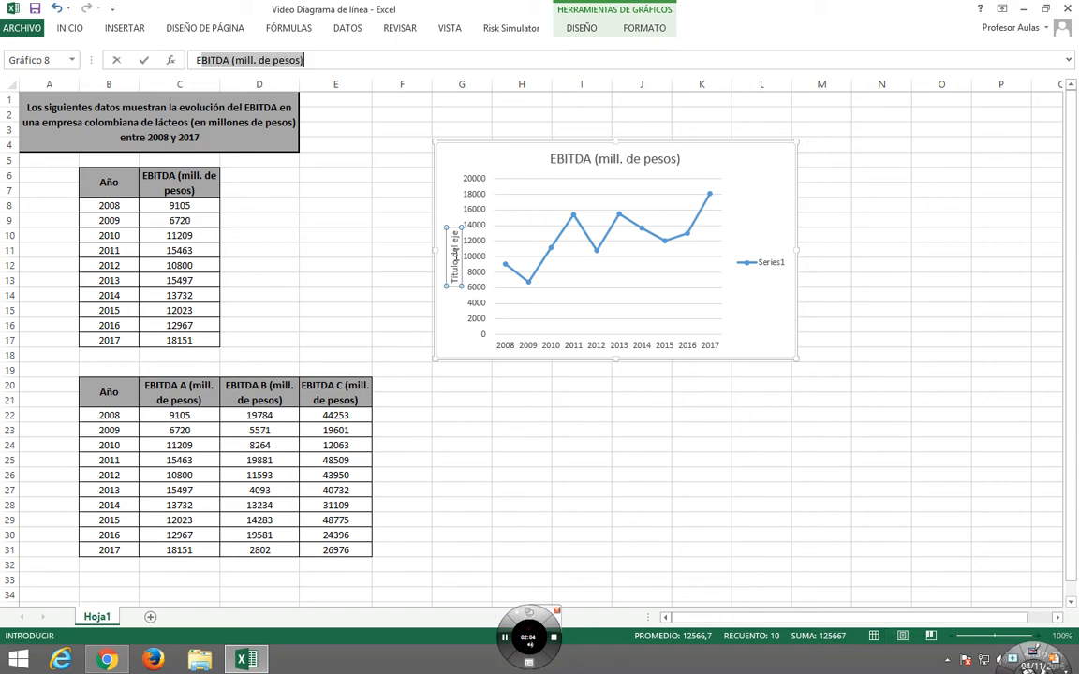
left_click(714, 476)
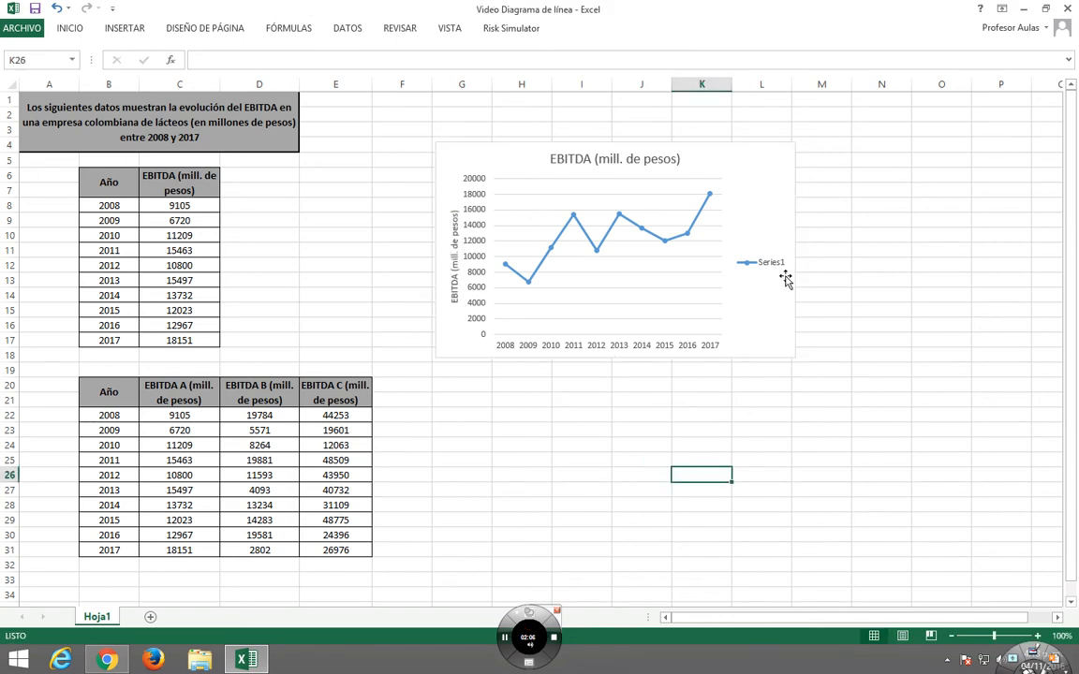
Remove the legend and the horizontal gridlines from the single-series EBITDA chart.
left_click(770, 266)
key("Delete")
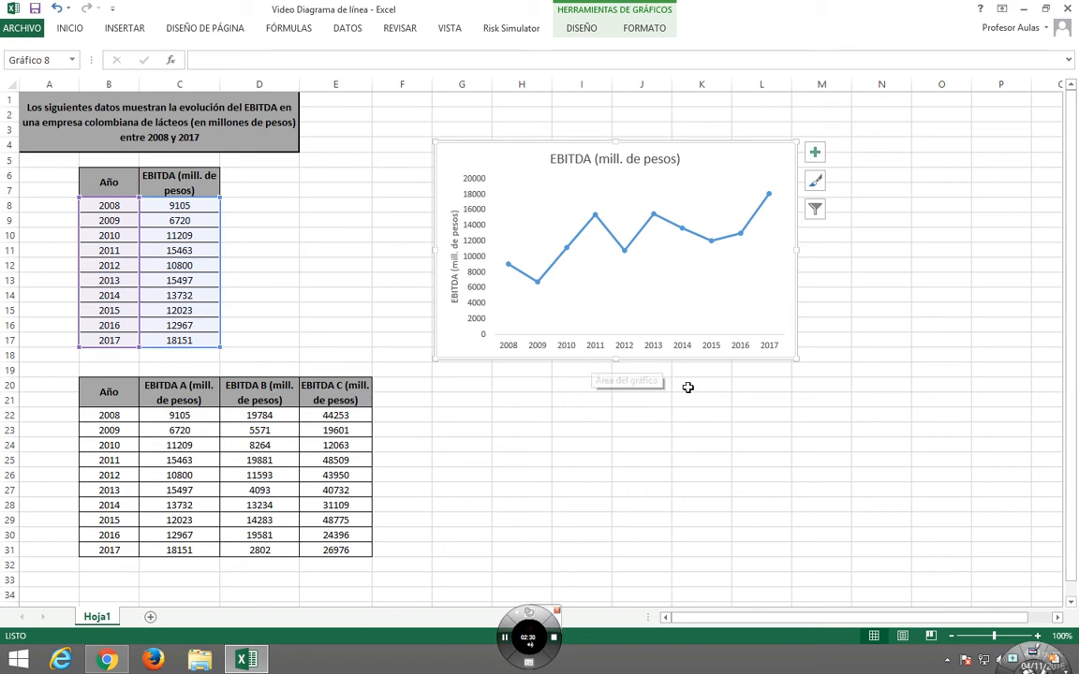
Examine the axis and text alignment format options of the chart's horizontal axis.
right_click(686, 351)
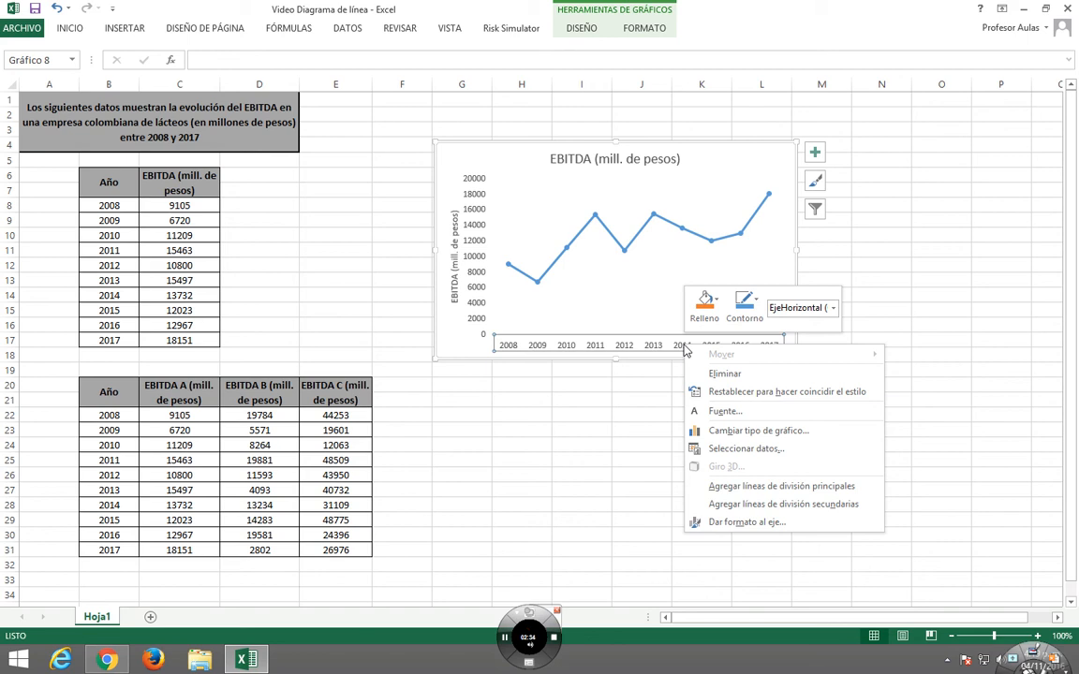
left_click(768, 523)
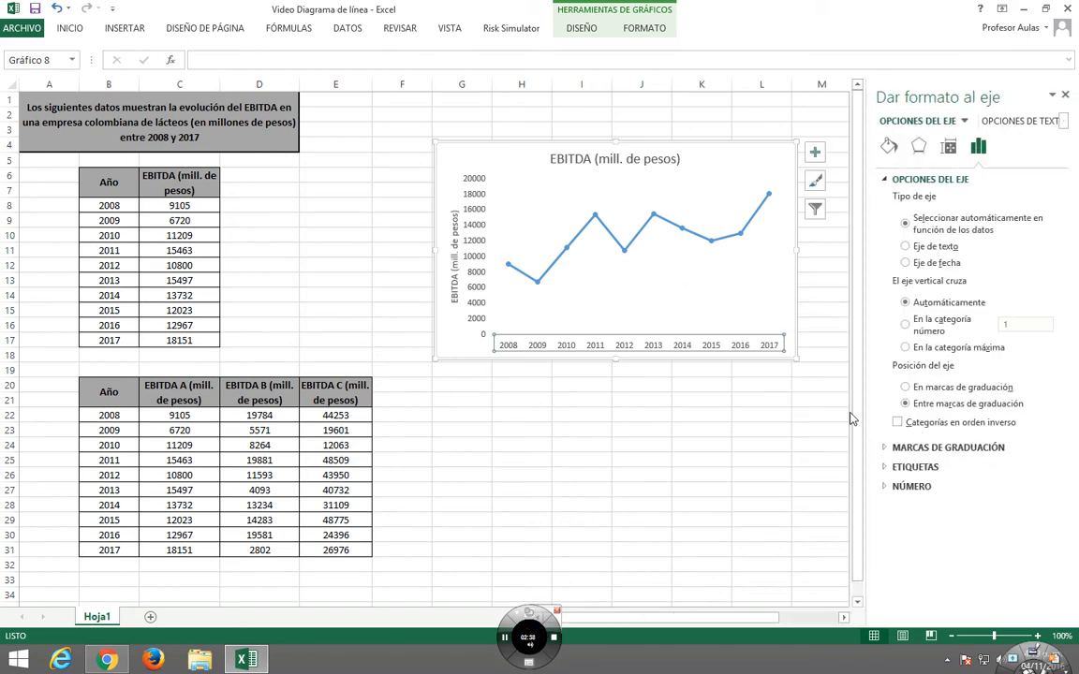
left_click(950, 148)
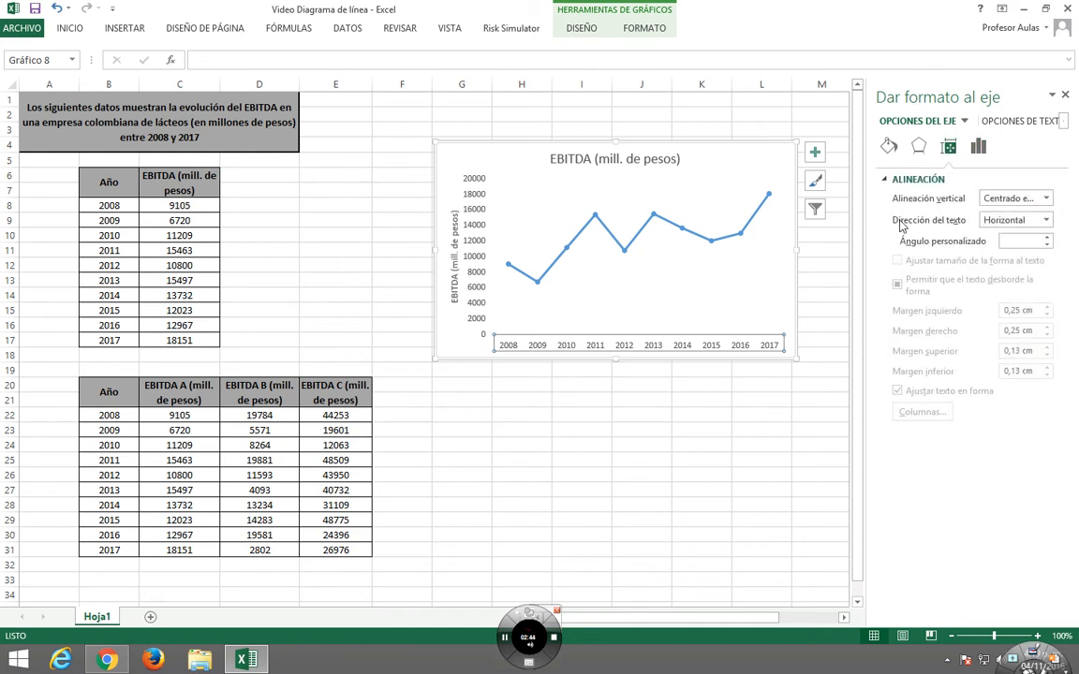
left_click(1065, 95)
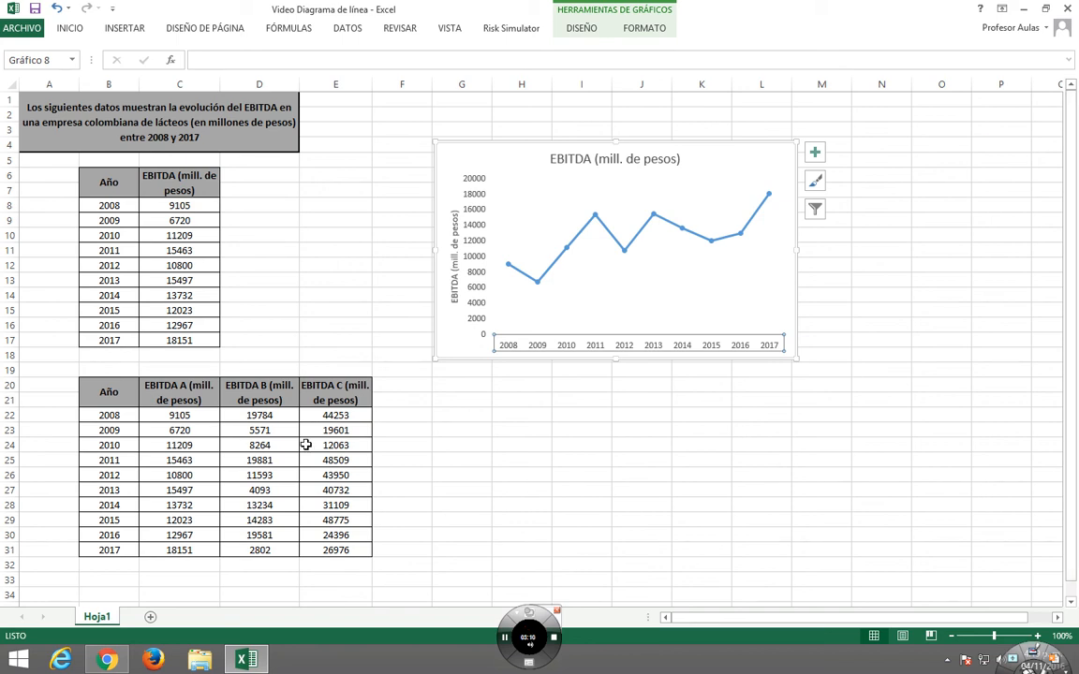
Insert a 2D line chart from the three EBITDA series in C22:E31 and place it below the first chart.
left_click(180, 418)
left_click_drag(180, 419, 348, 551)
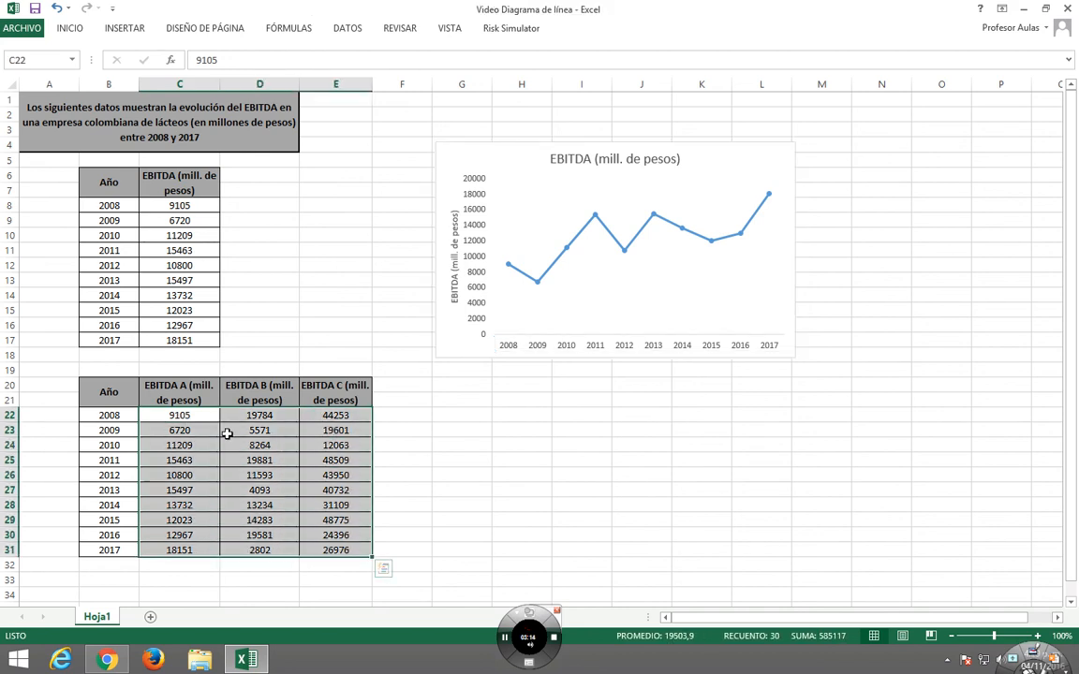
left_click(131, 31)
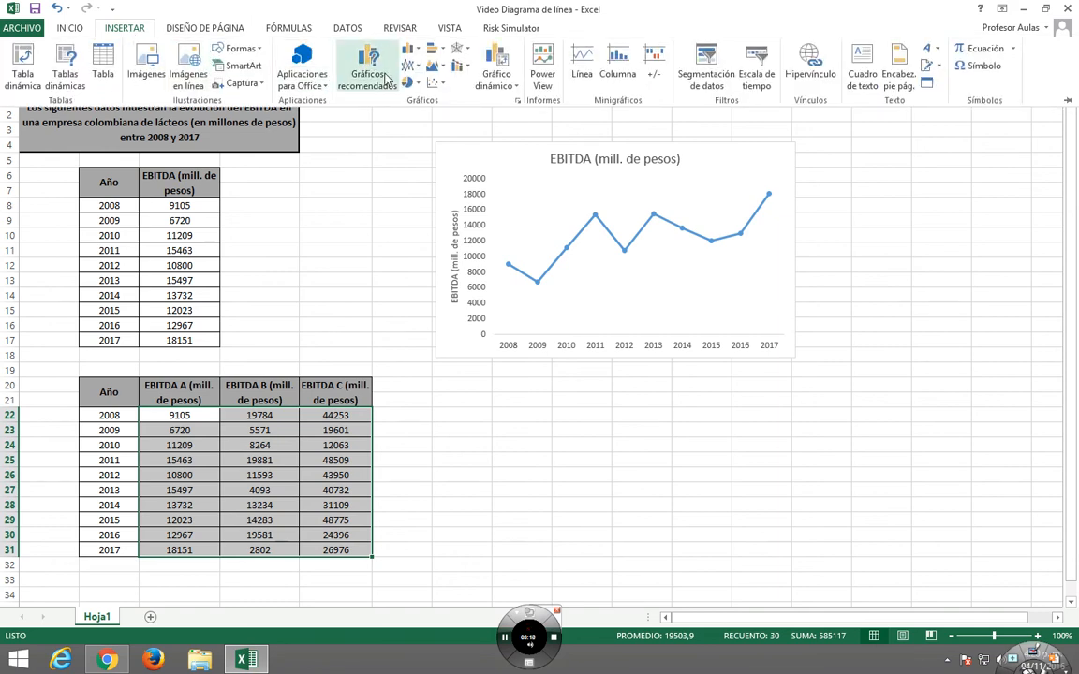
left_click(418, 68)
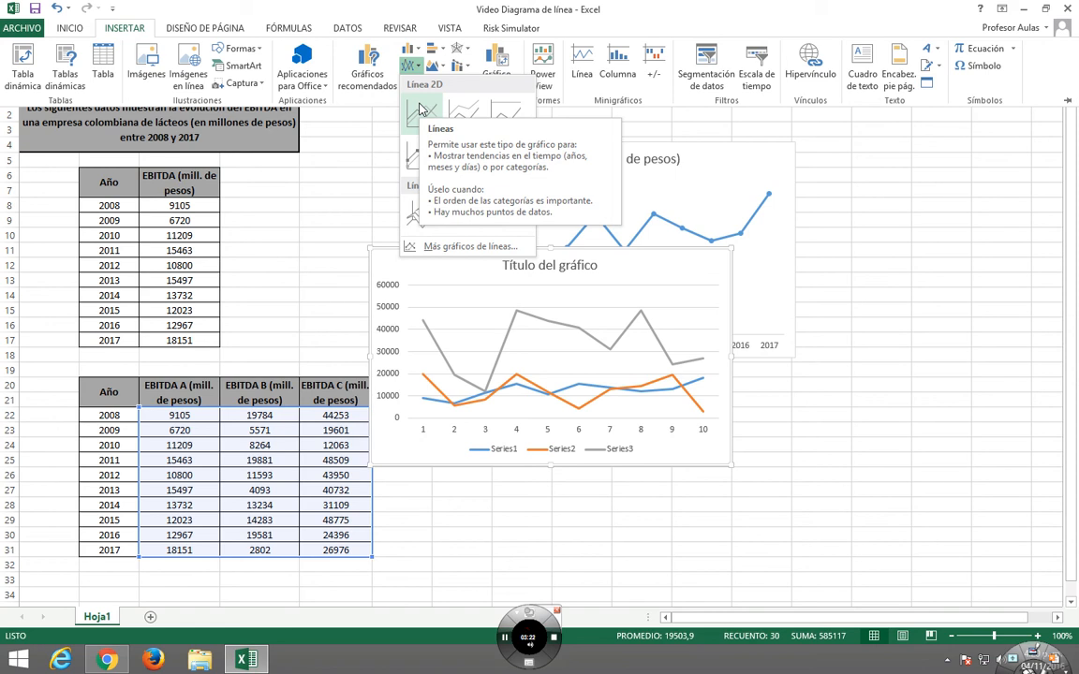
left_click(419, 110)
mouse_move(732, 283)
left_mouse_down()
mouse_move(722, 290)
mouse_move(800, 415)
mouse_move(796, 394)
left_mouse_up()
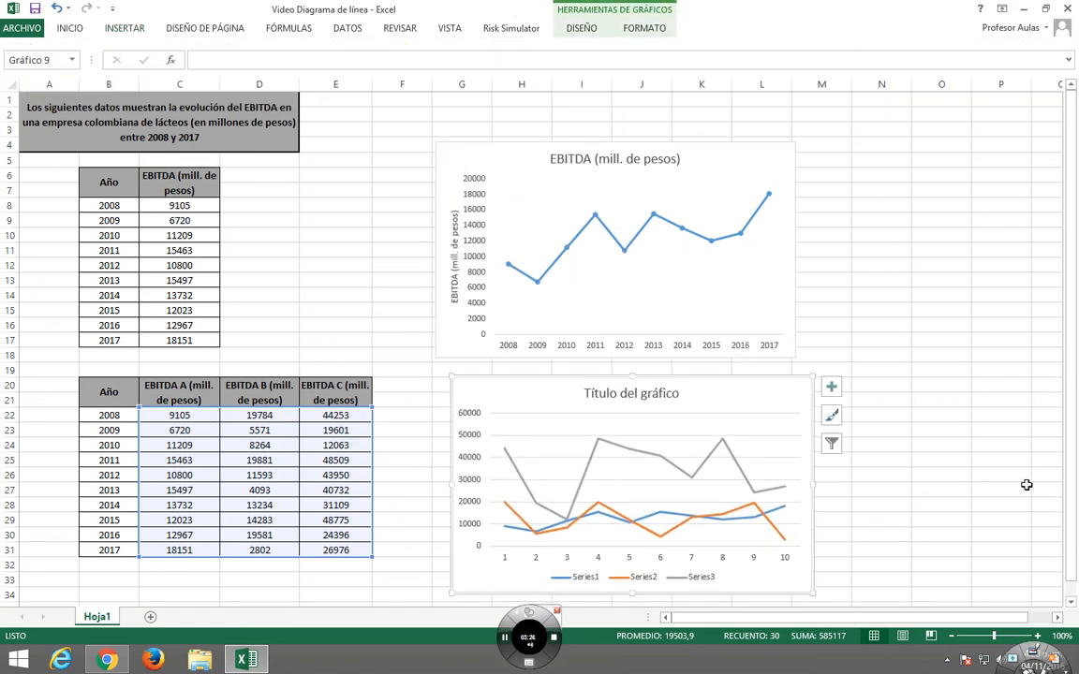
Give the three-series chart the quick layout with a vertical axis title and a legend beside the plot.
left_click(589, 36)
left_click(101, 81)
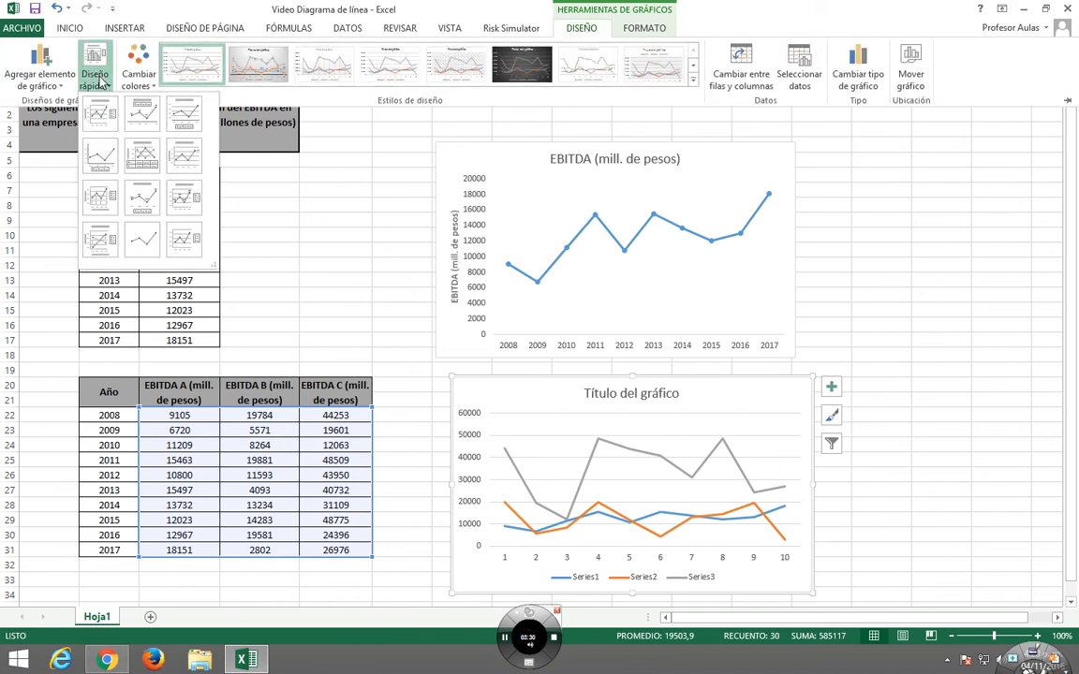
left_click(94, 122)
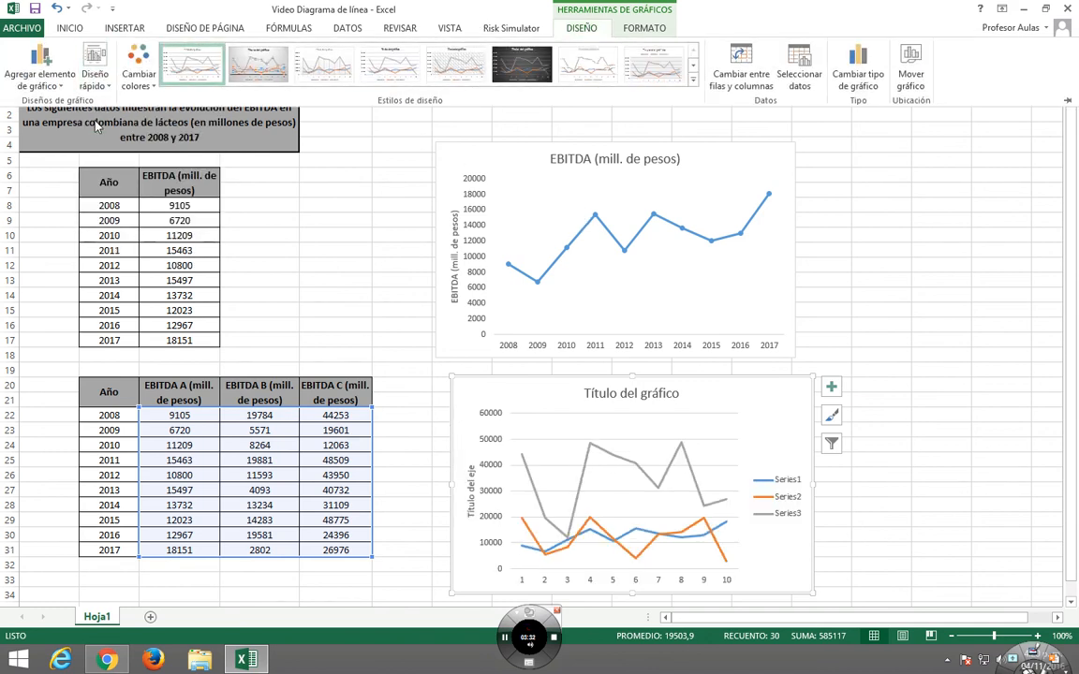
key("ctrl+F1")
Title the three-series chart "EBITDA A-B-C (mill. de pesos)" and its vertical axis "Millones de pesos".
left_click(626, 397)
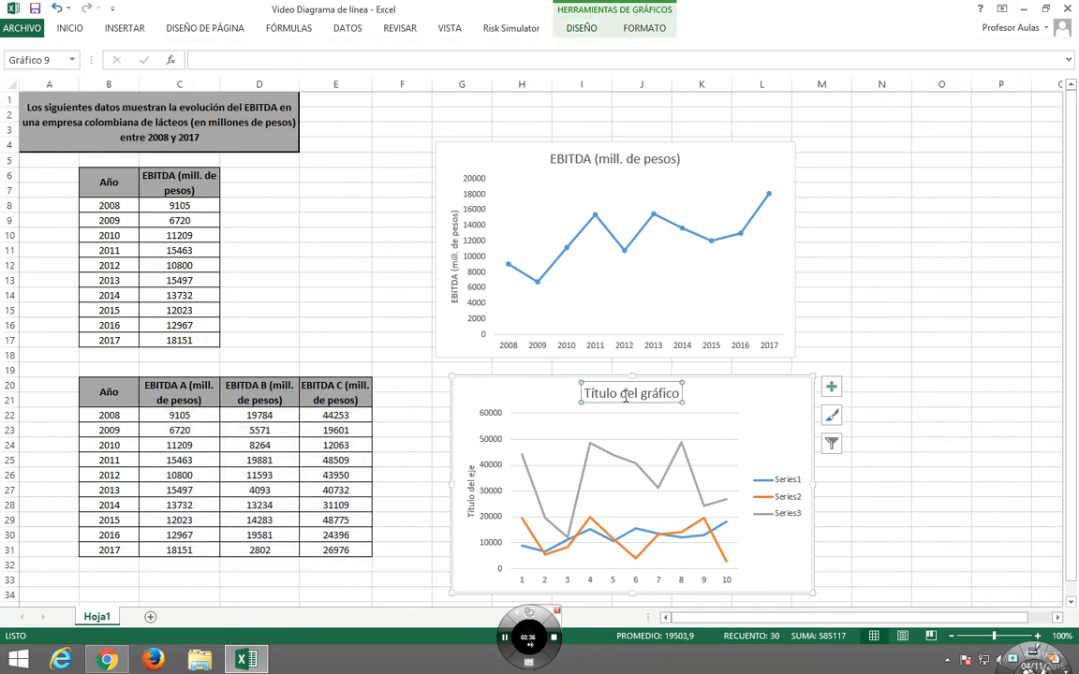
type("EBITDA A (mill. de pesos)")
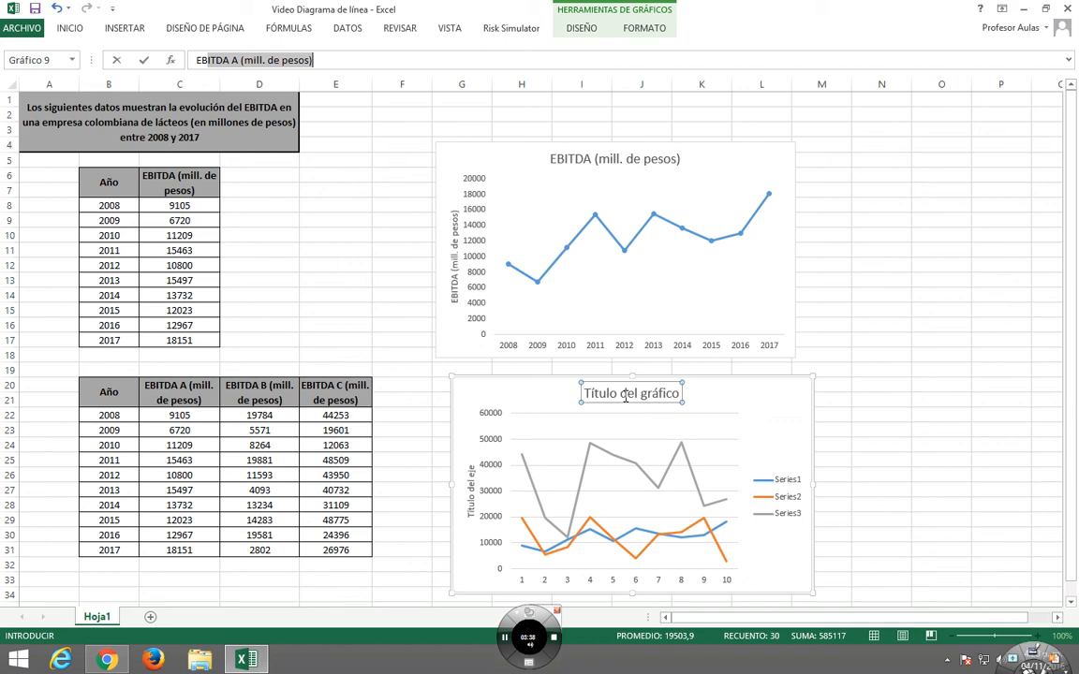
left_click(238, 62)
type("-")
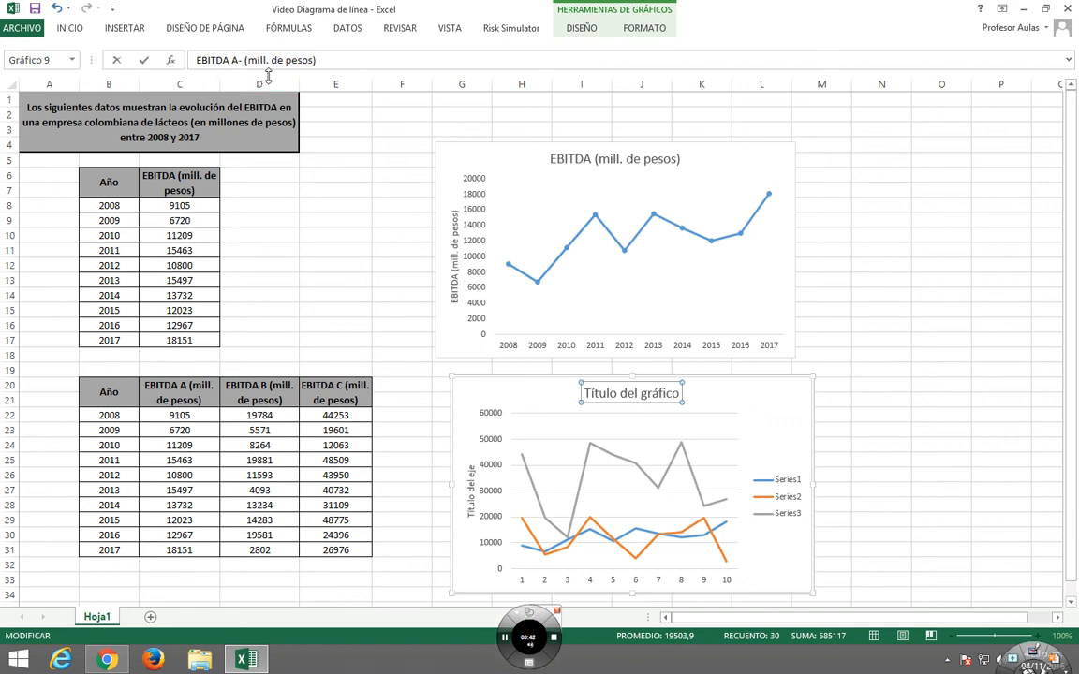
type("B-C")
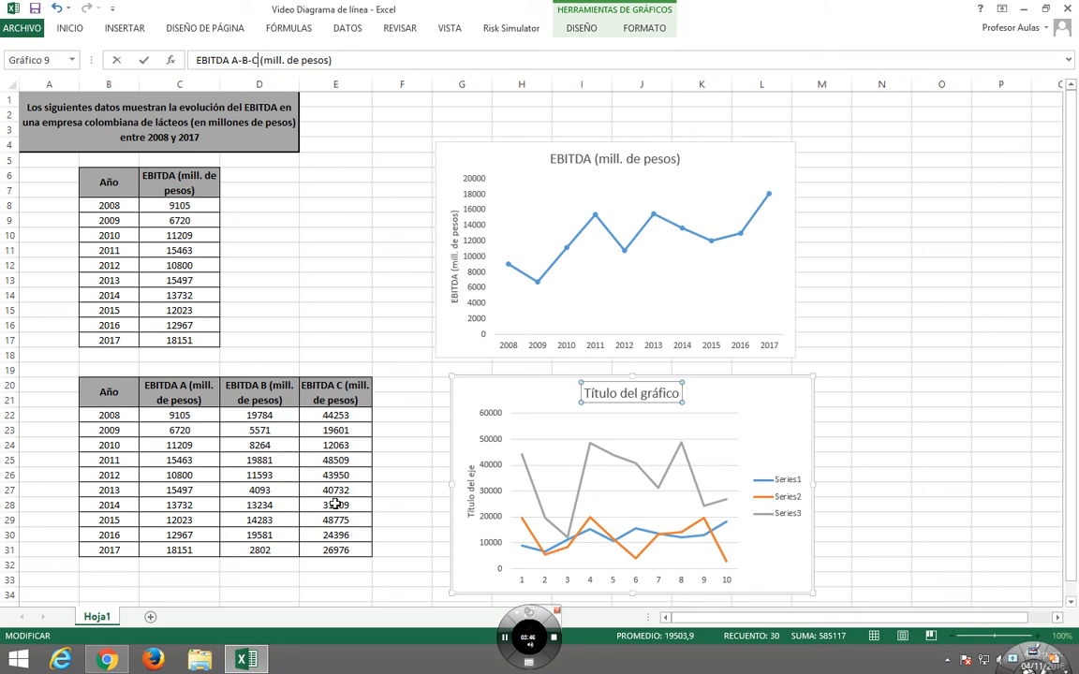
left_click(472, 484)
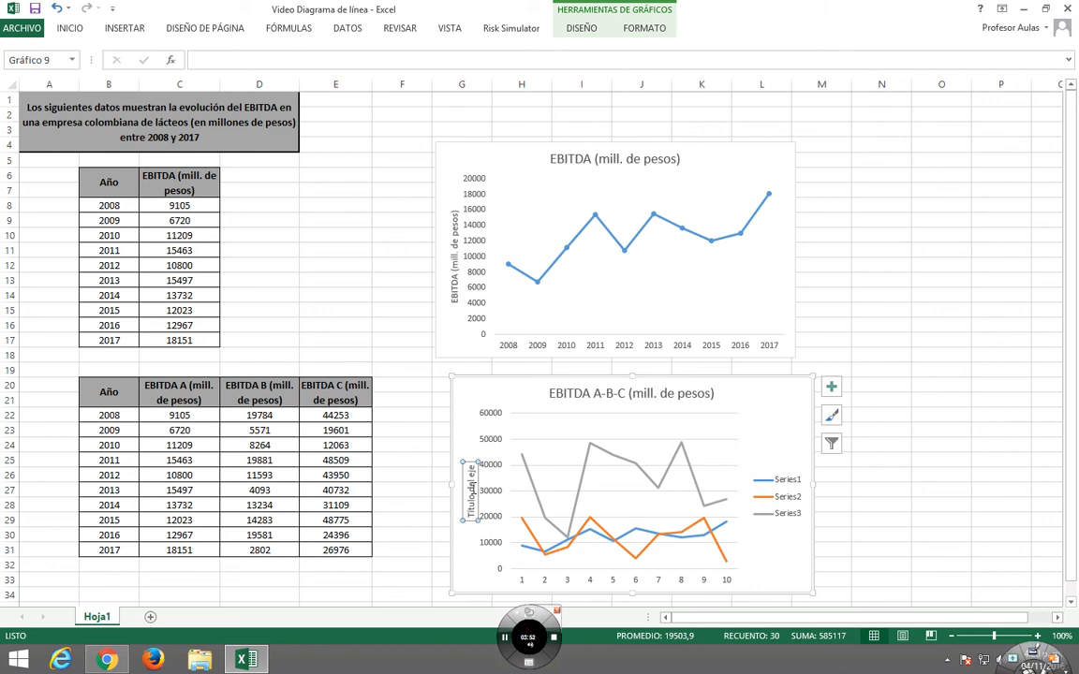
type("Millones de pesos")
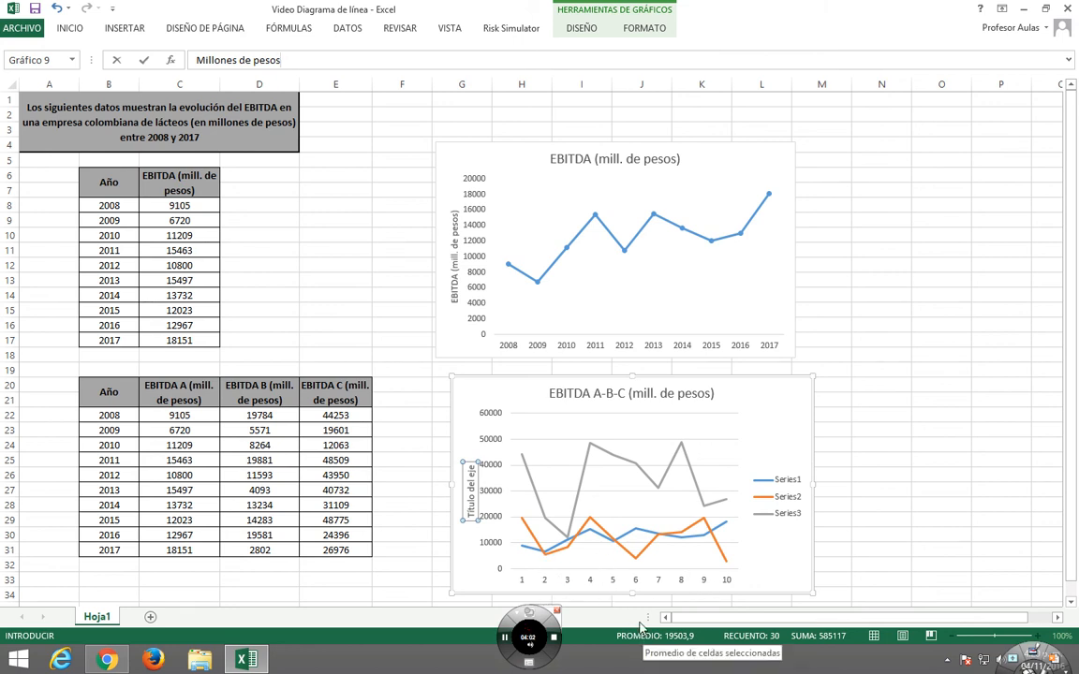
Set the horizontal axis labels of the three-series chart to the years in B22:B31.
right_click(658, 586)
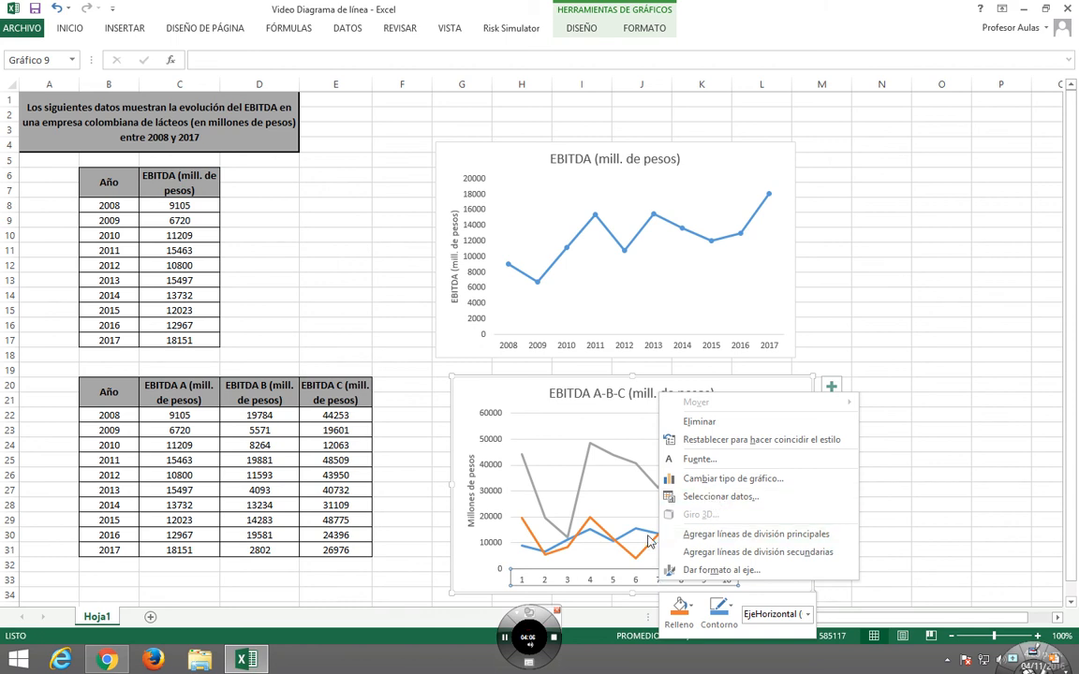
left_click(719, 497)
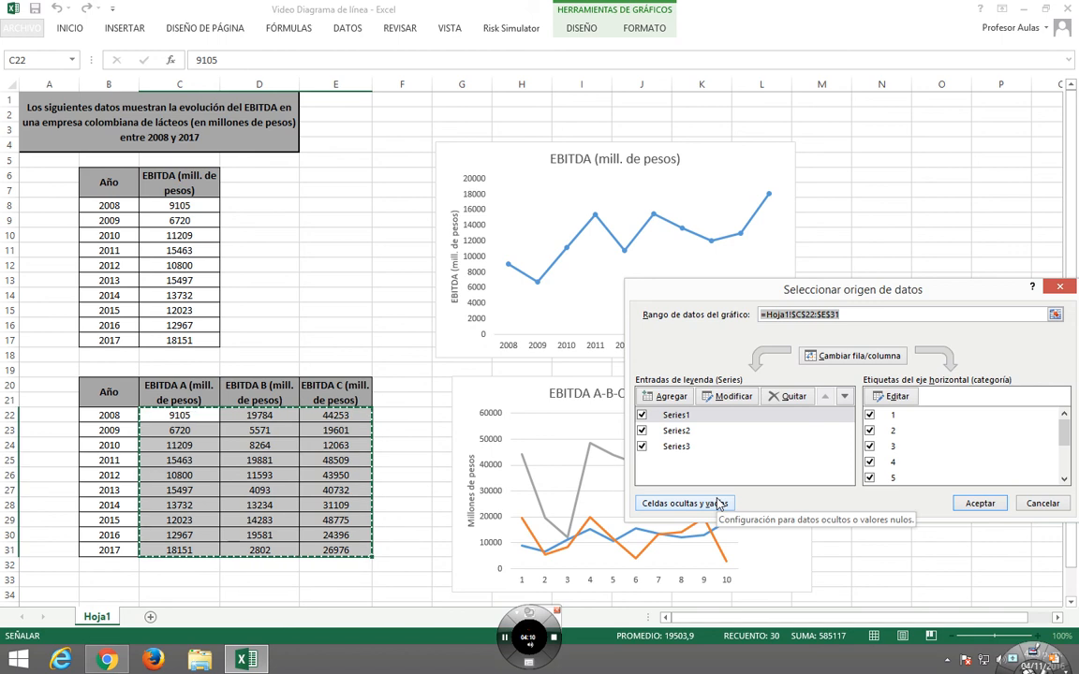
left_click(896, 396)
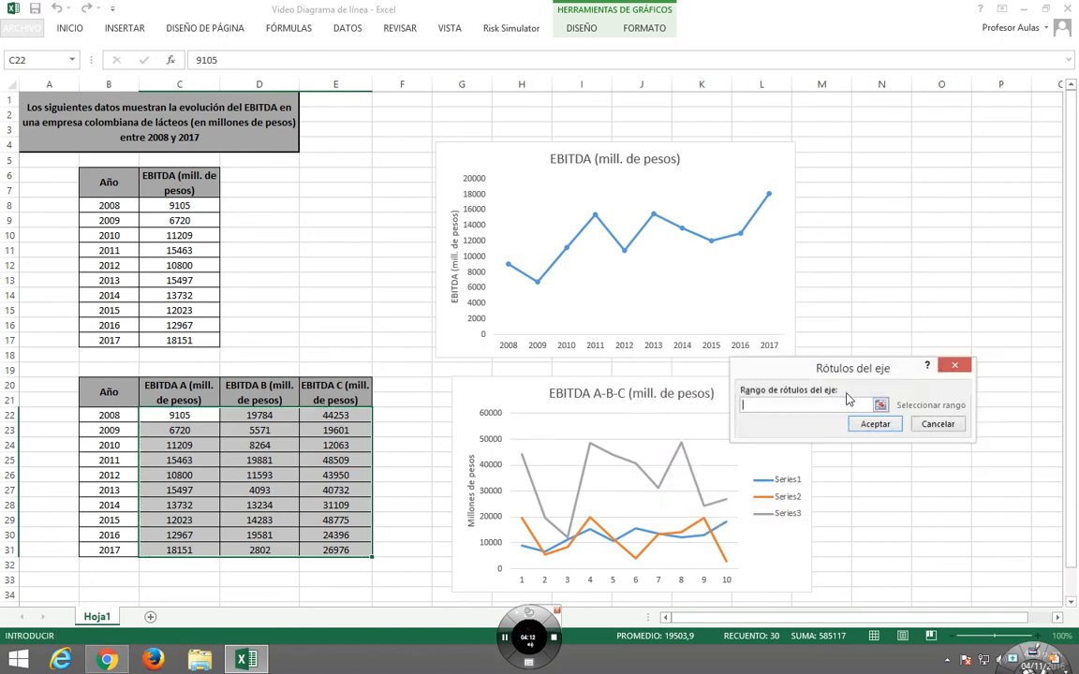
left_click_drag(117, 416, 107, 550)
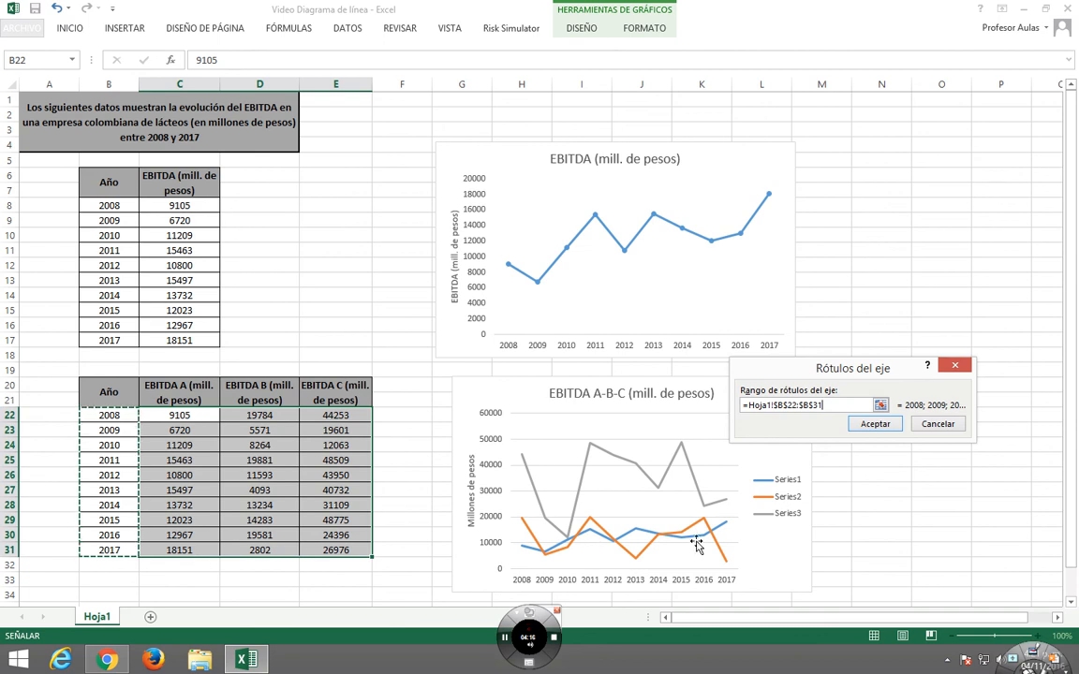
left_click(885, 428)
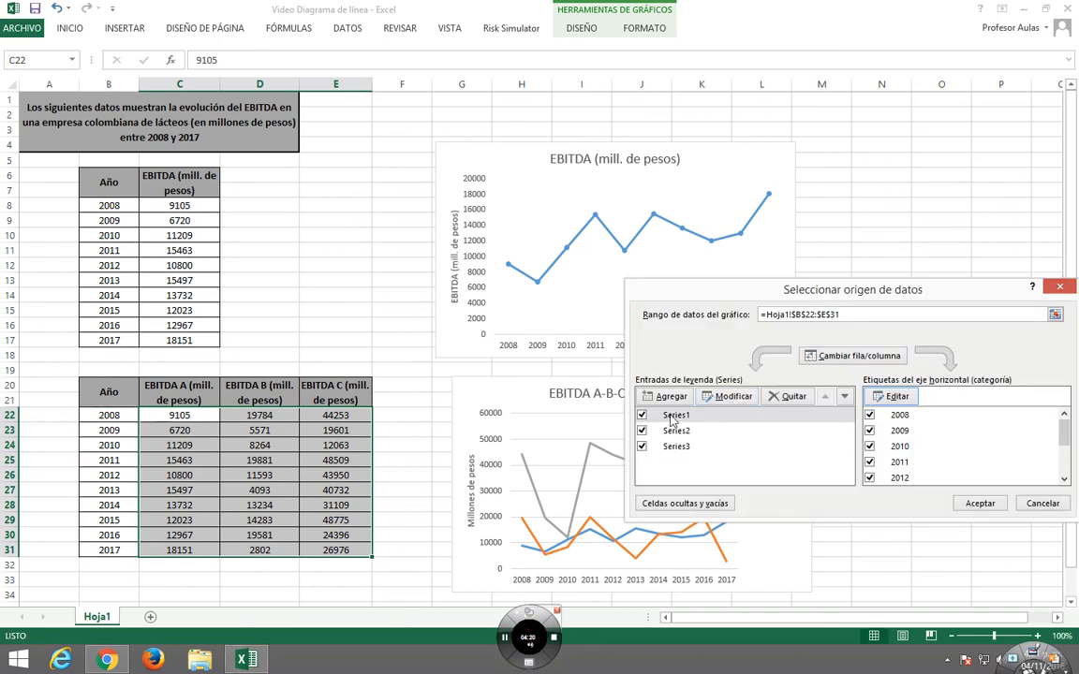
Rename the three data series of the EBITDA A-B-C chart as A, B and C, and apply the data source changes.
left_click(734, 396)
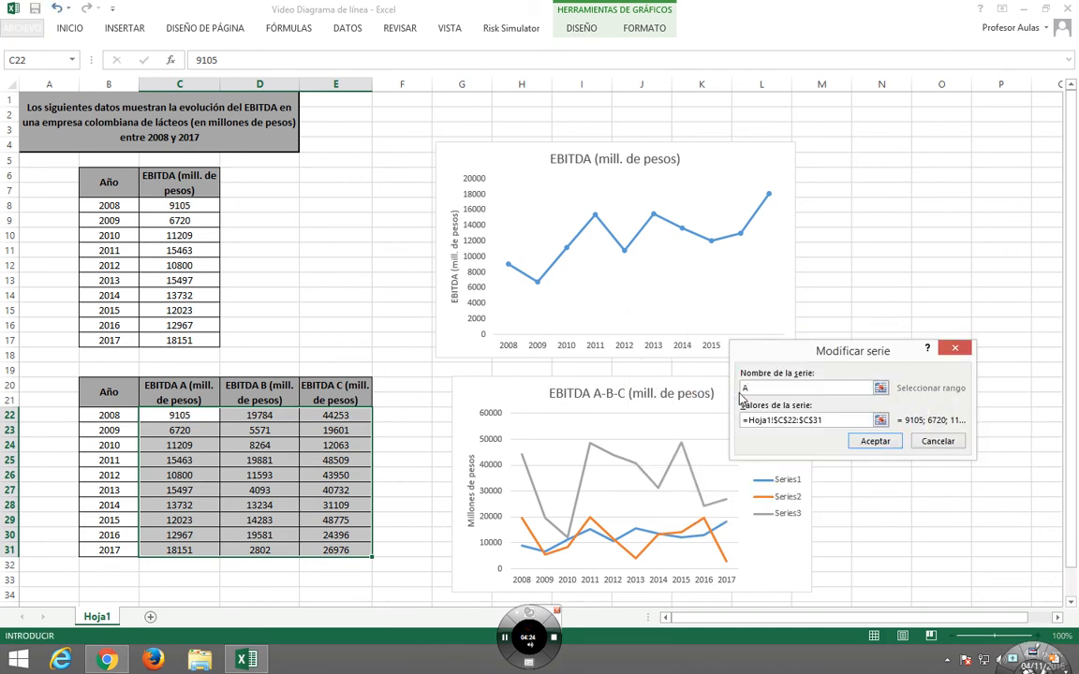
left_click(873, 441)
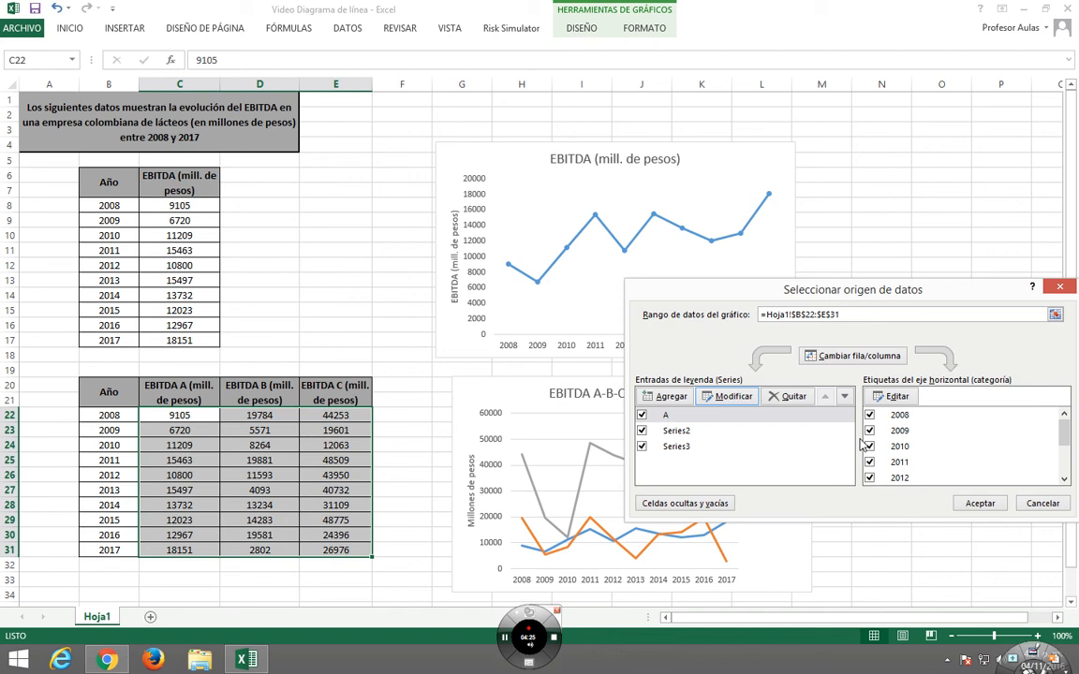
left_click(676, 431)
left_click(734, 396)
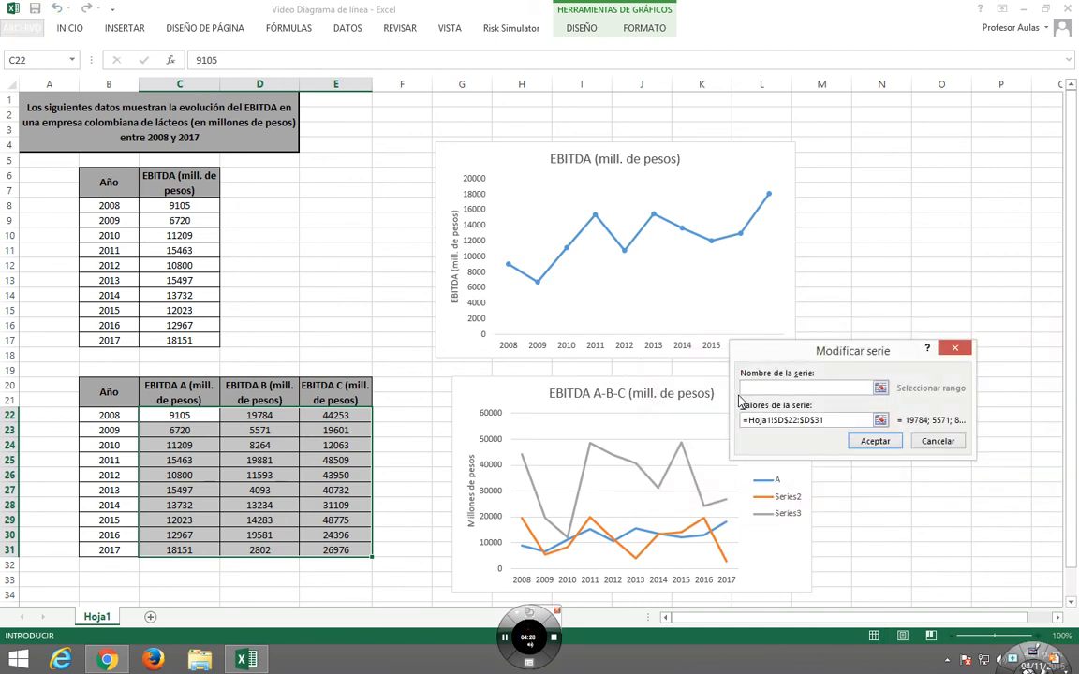
left_click(875, 441)
left_click(671, 447)
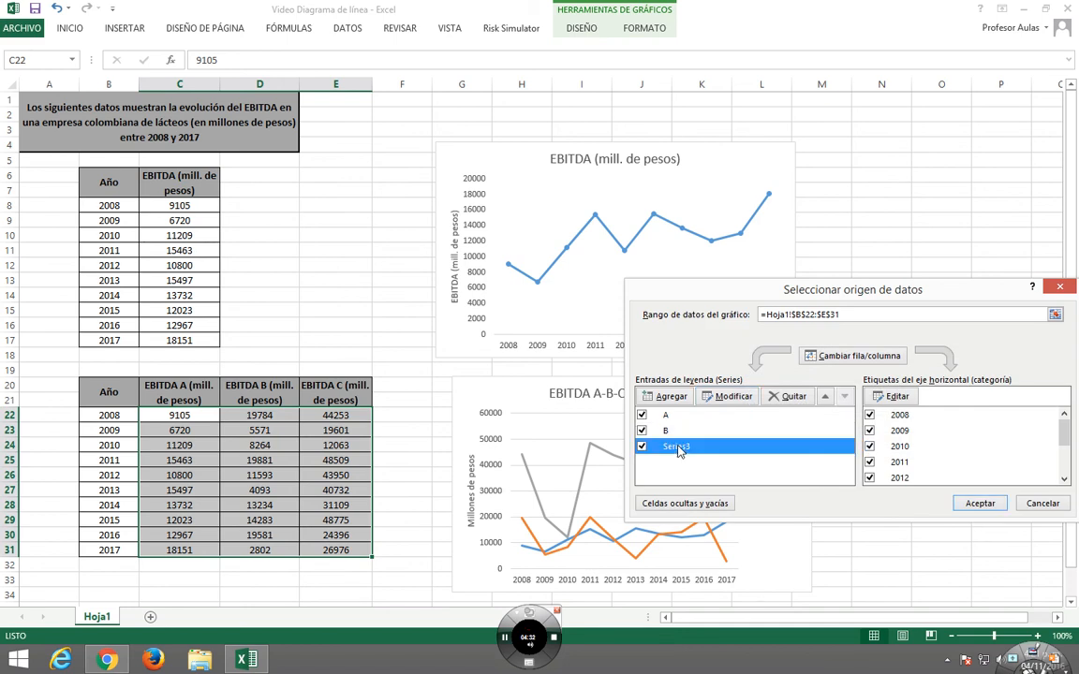
left_click(733, 397)
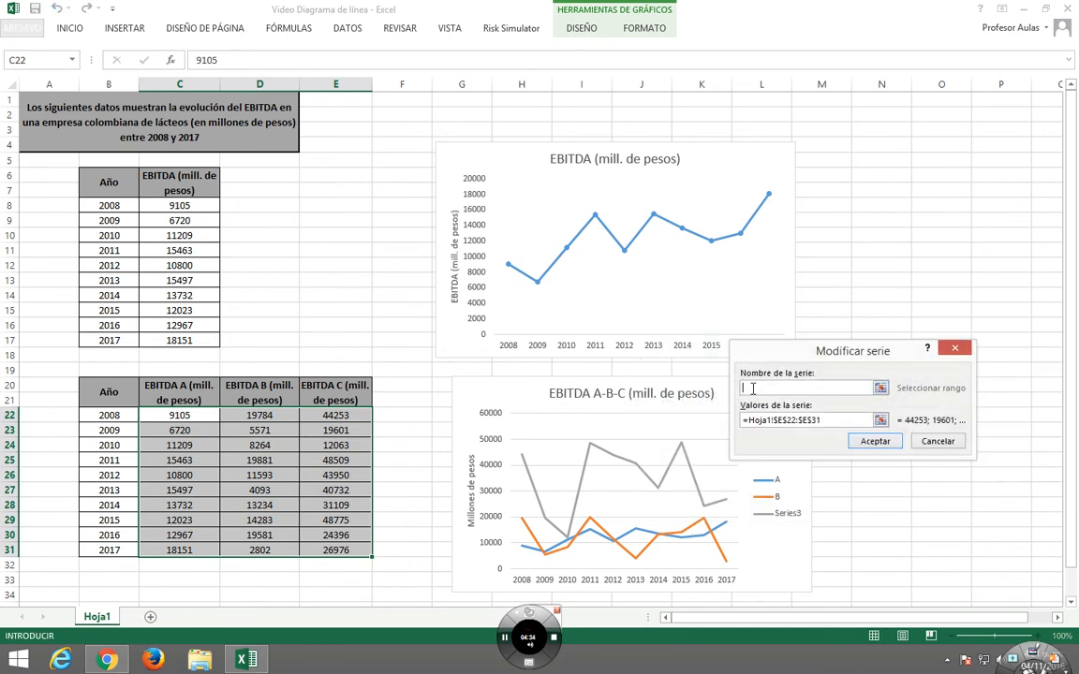
type("C")
left_click(875, 441)
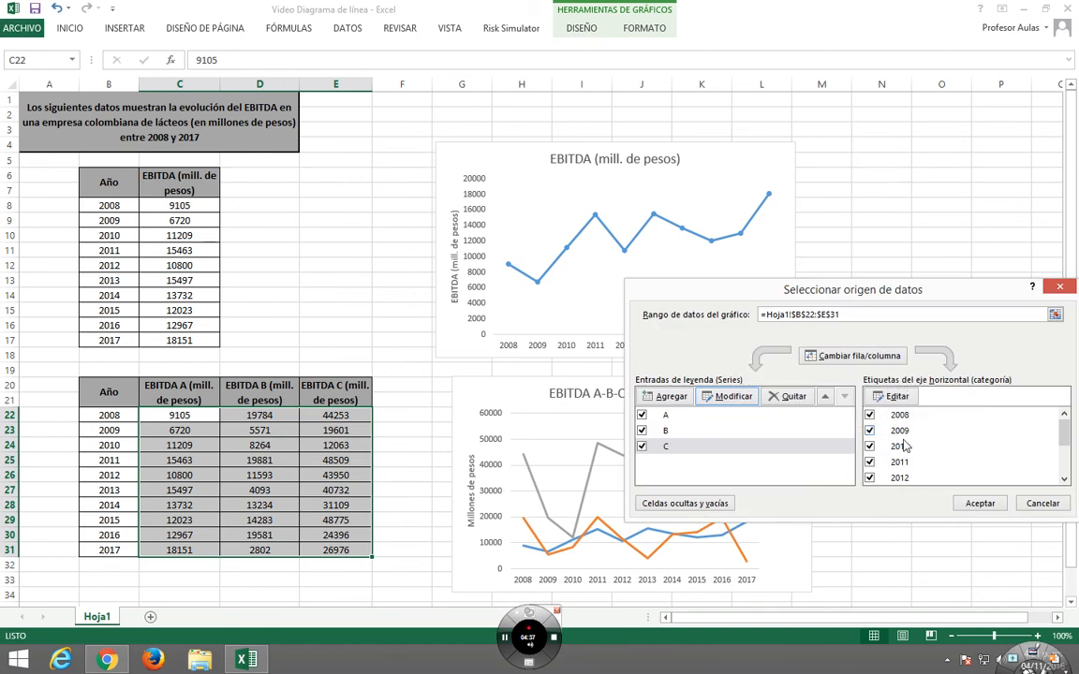
left_click(980, 503)
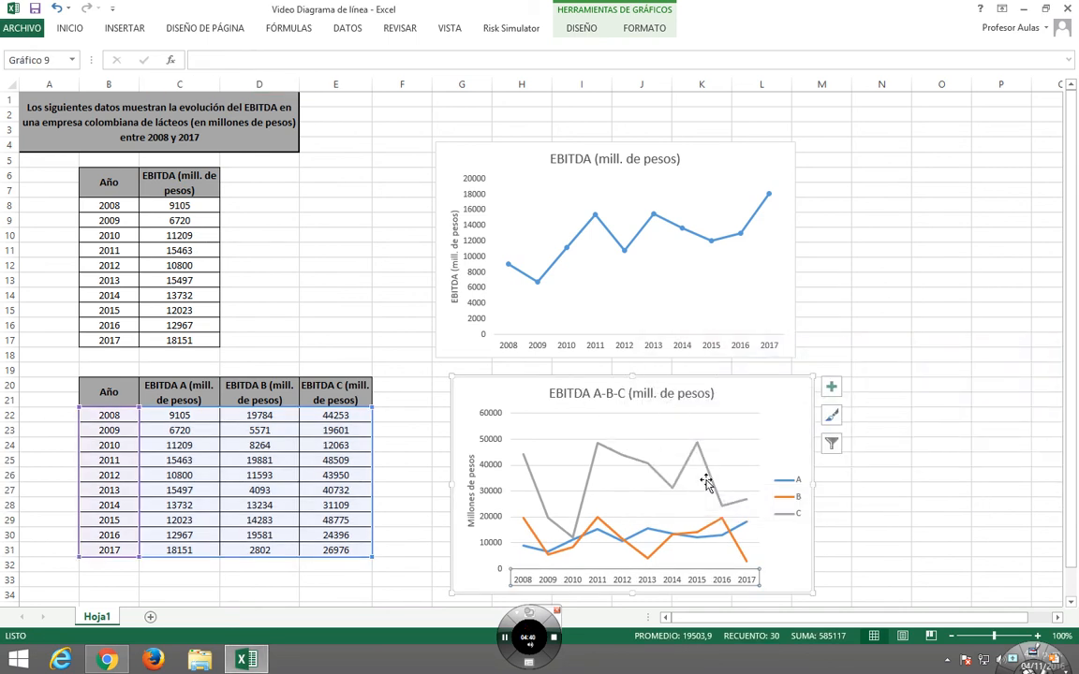